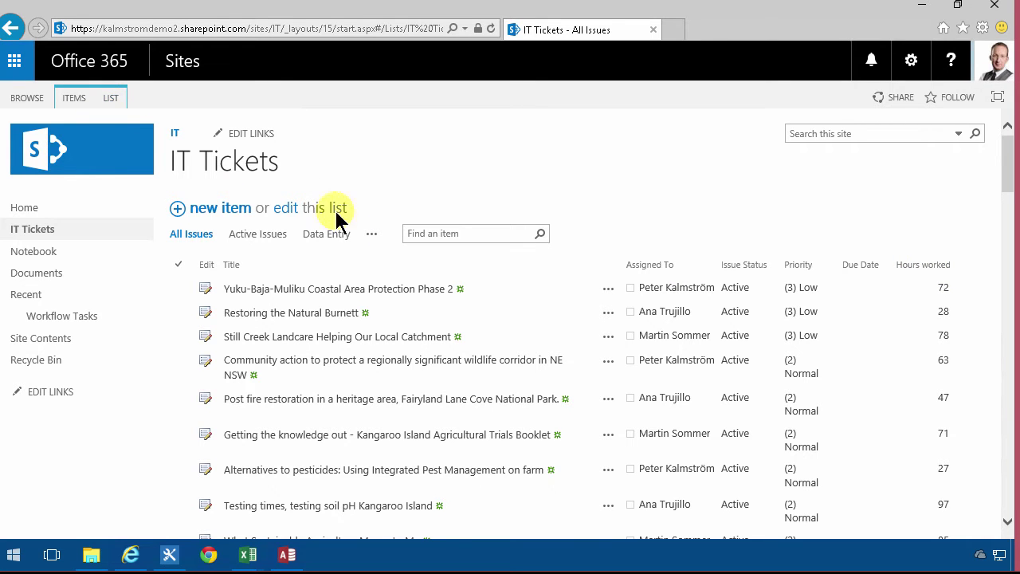
- Modify the All Issues view of the IT Tickets list to total the Hours worked column as Sum
left_click(372, 234)
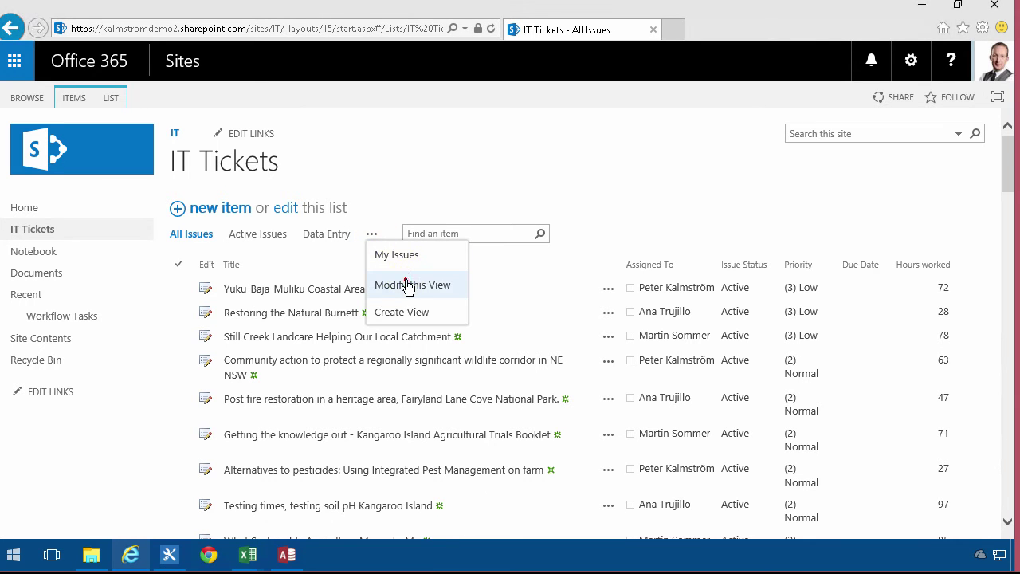
left_click(406, 280)
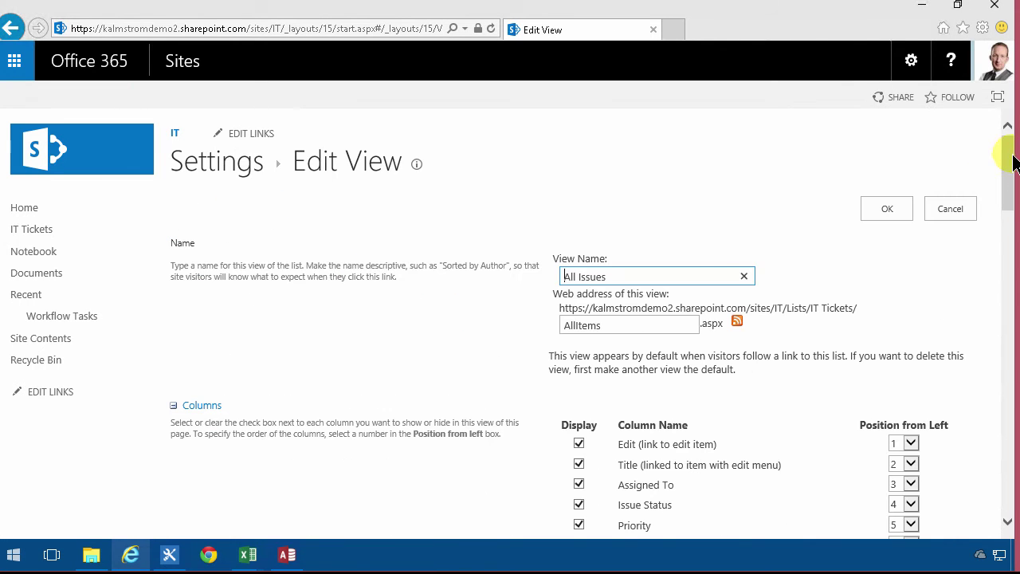
left_click_drag(1013, 155, 972, 422)
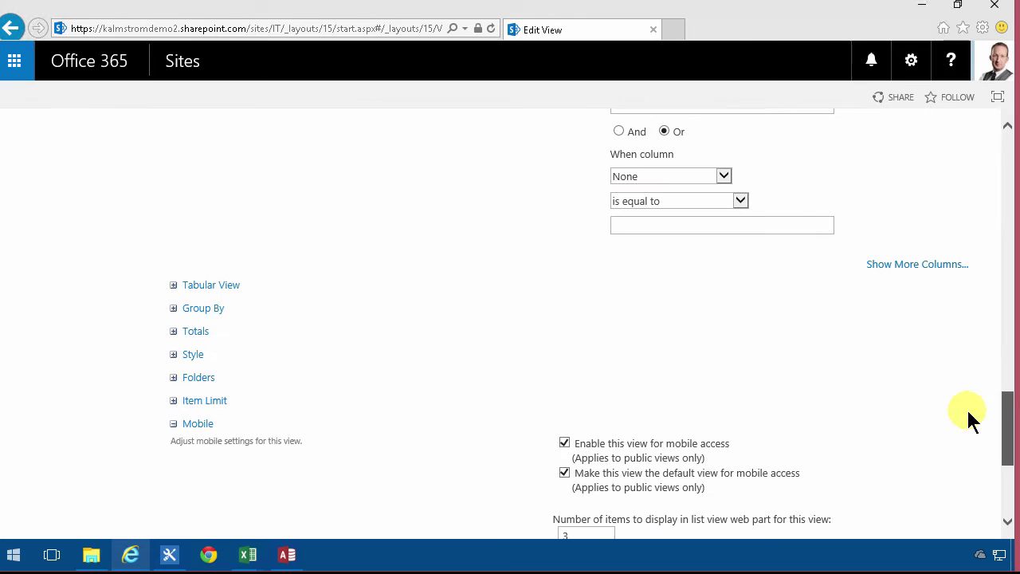
left_click(173, 332)
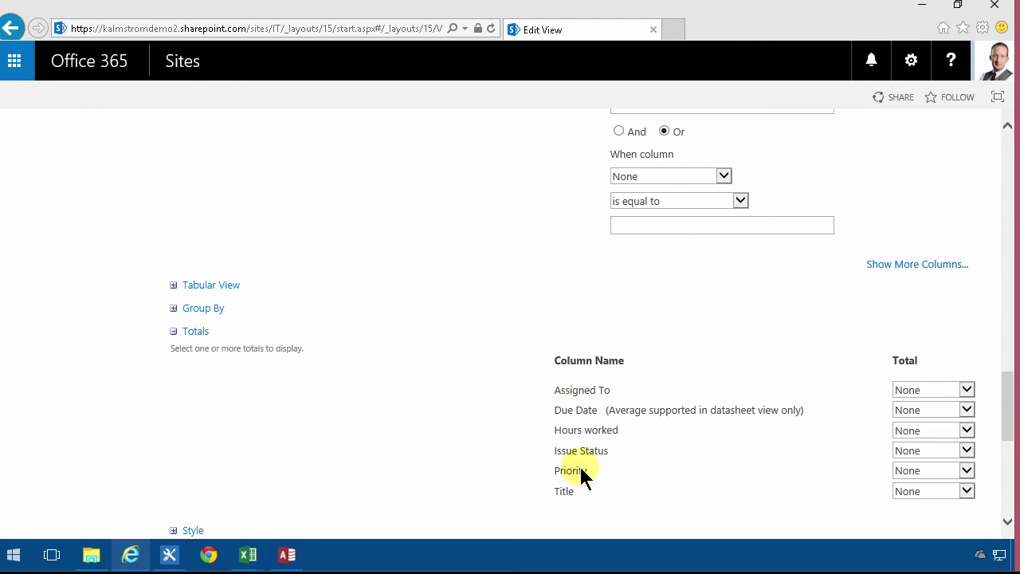
left_click(933, 390)
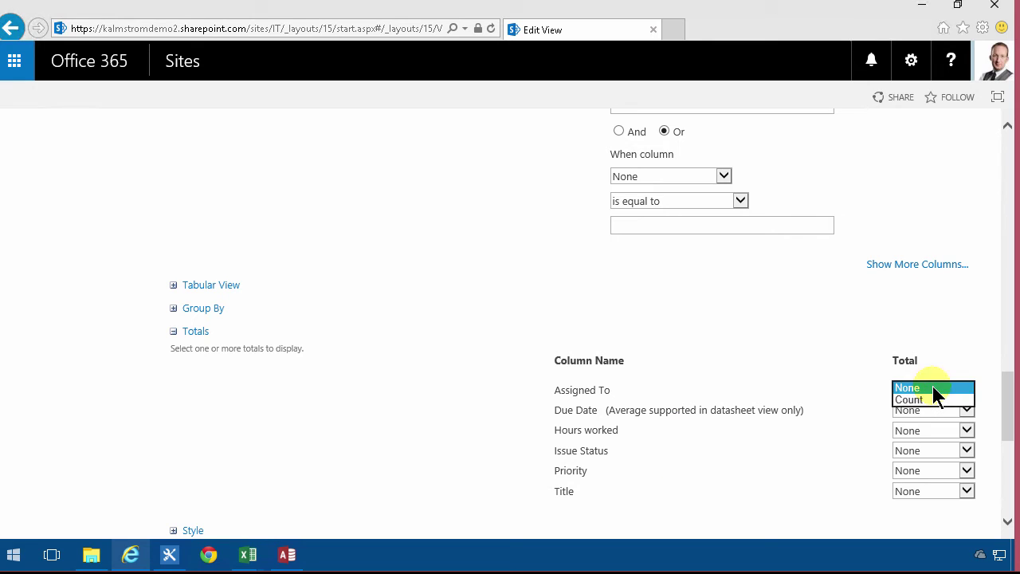
left_click(933, 389)
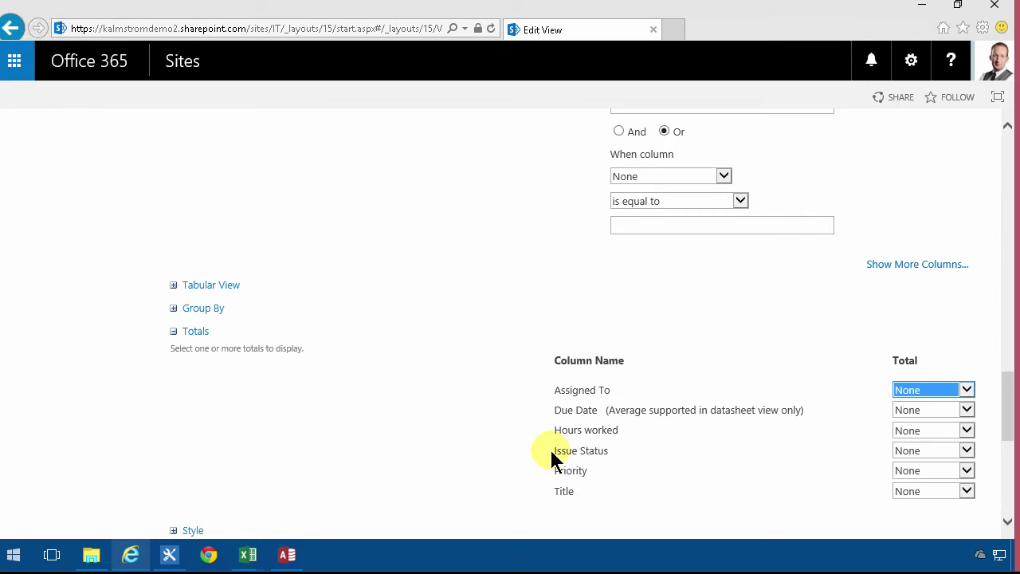
left_click(930, 428)
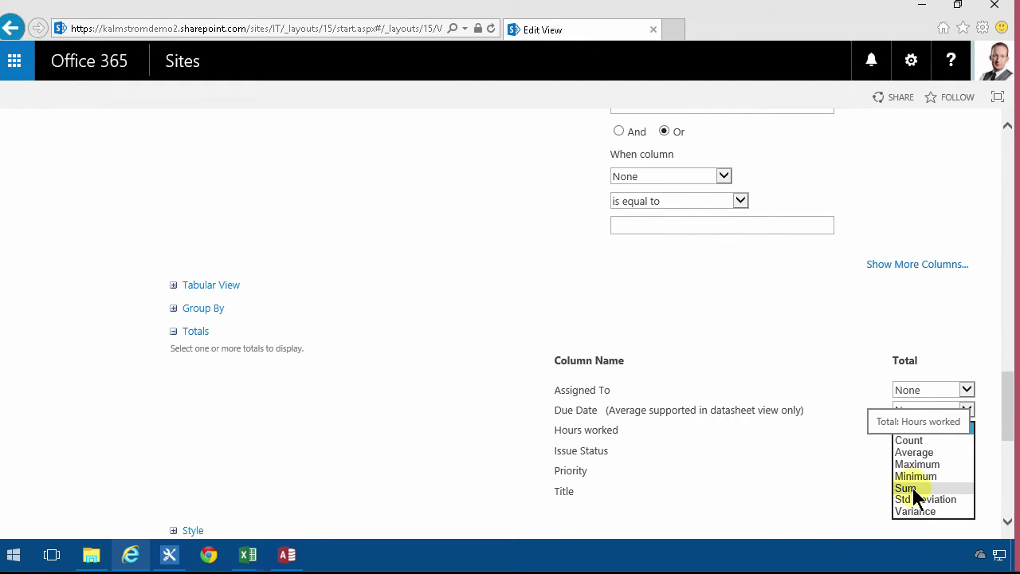
left_click(913, 488)
left_click_drag(1010, 414, 1011, 522)
left_click(899, 458)
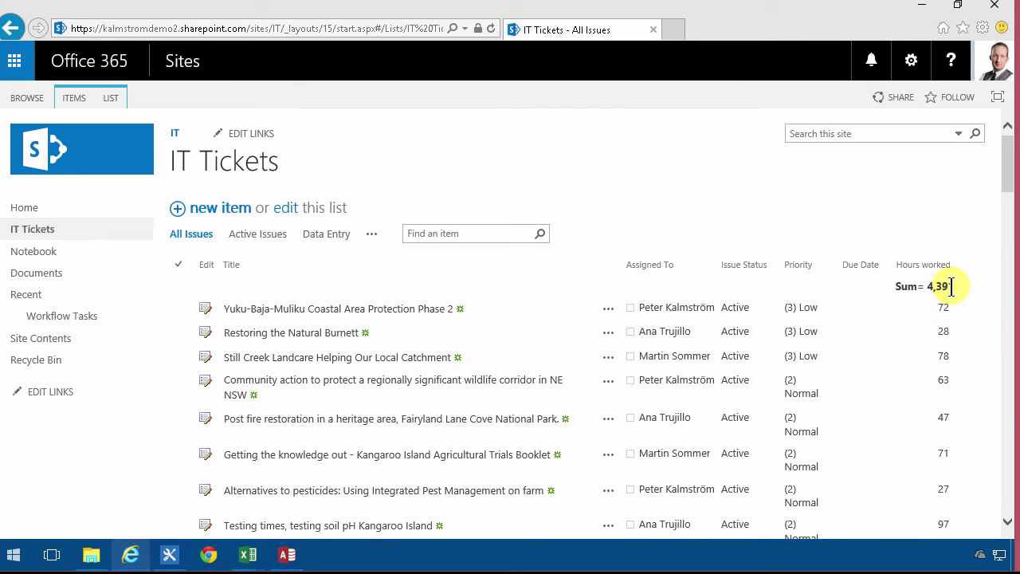
- Filter the Assigned To column to show only the tickets of the second listed assignee
left_click(711, 266)
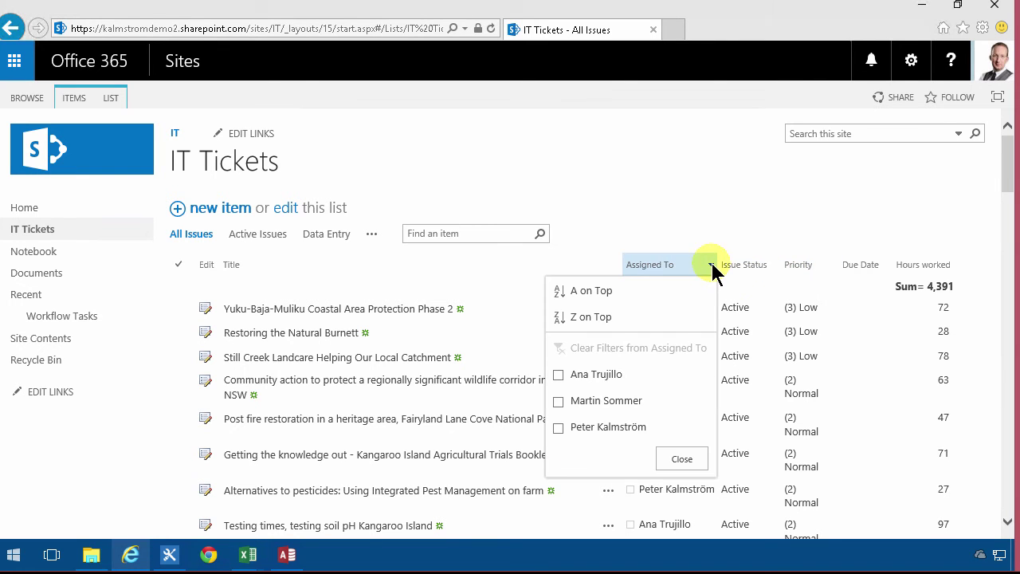
left_click(559, 401)
left_click(683, 460)
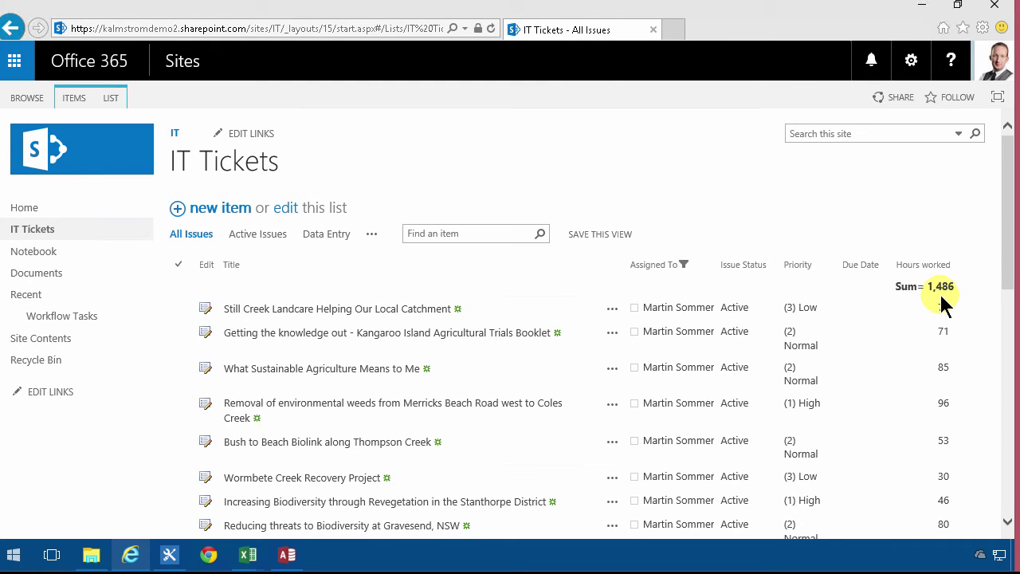
- Clear the filter from the Assigned To column
left_click(708, 266)
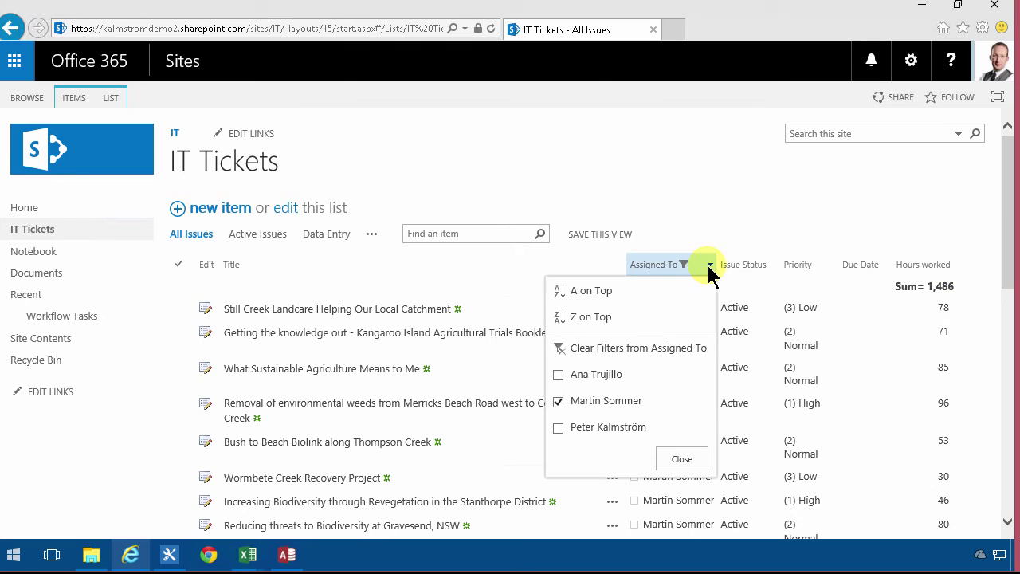
left_click(569, 349)
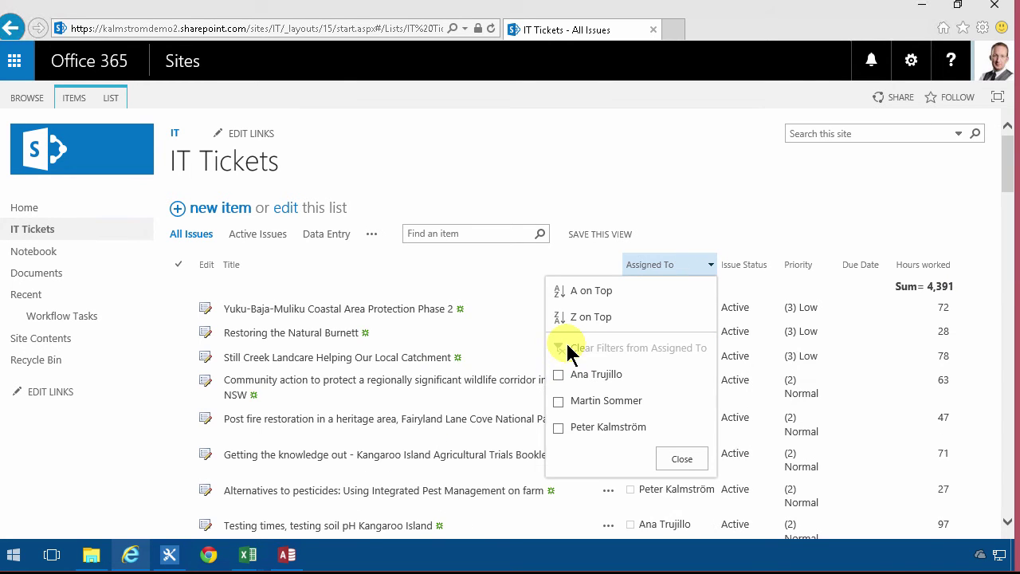
left_click(738, 233)
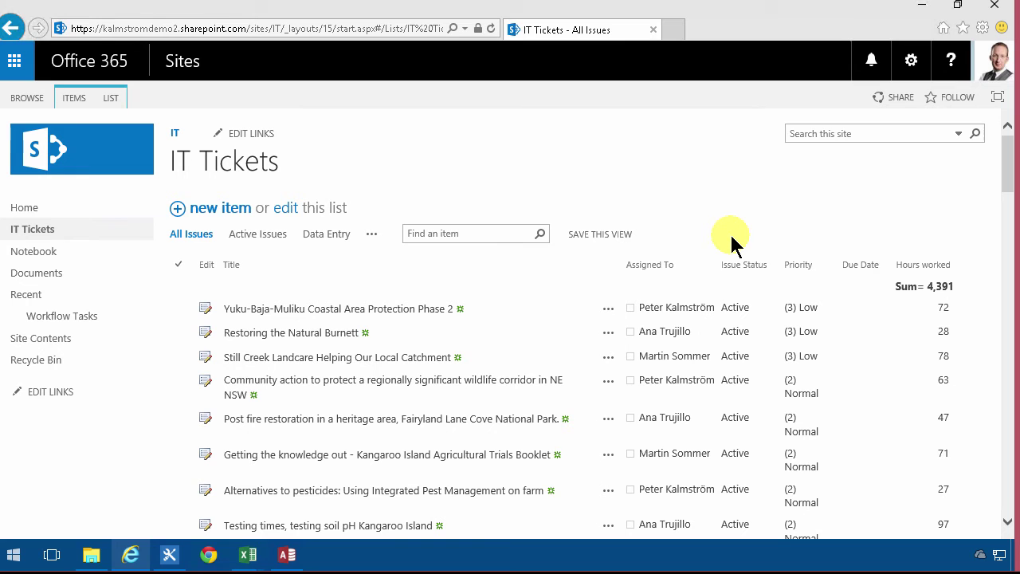
- Export the IT Tickets list to Excel by opening owssvr.iqy and importing the data as a table in a new workbook
left_click(115, 97)
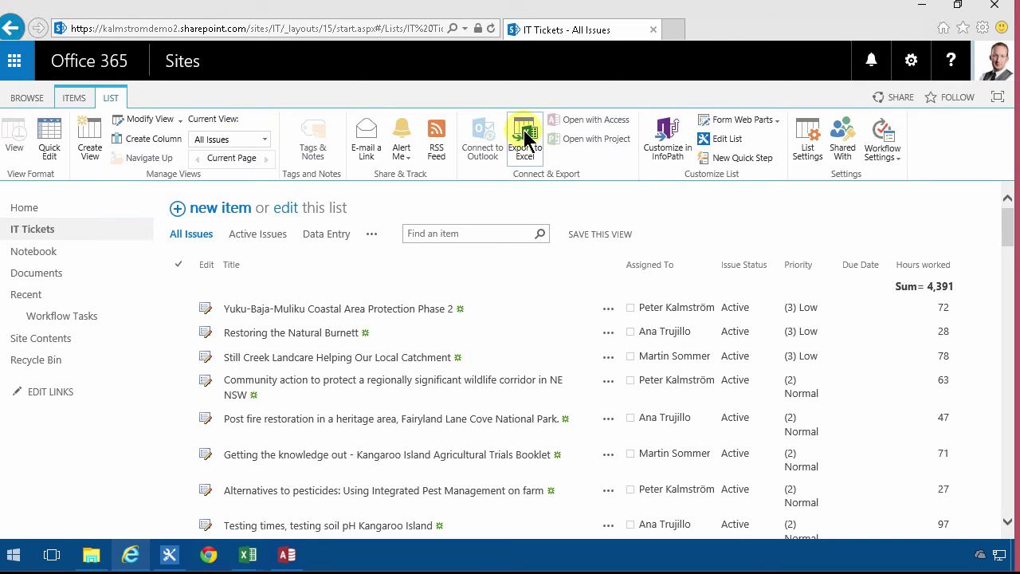
left_click(525, 137)
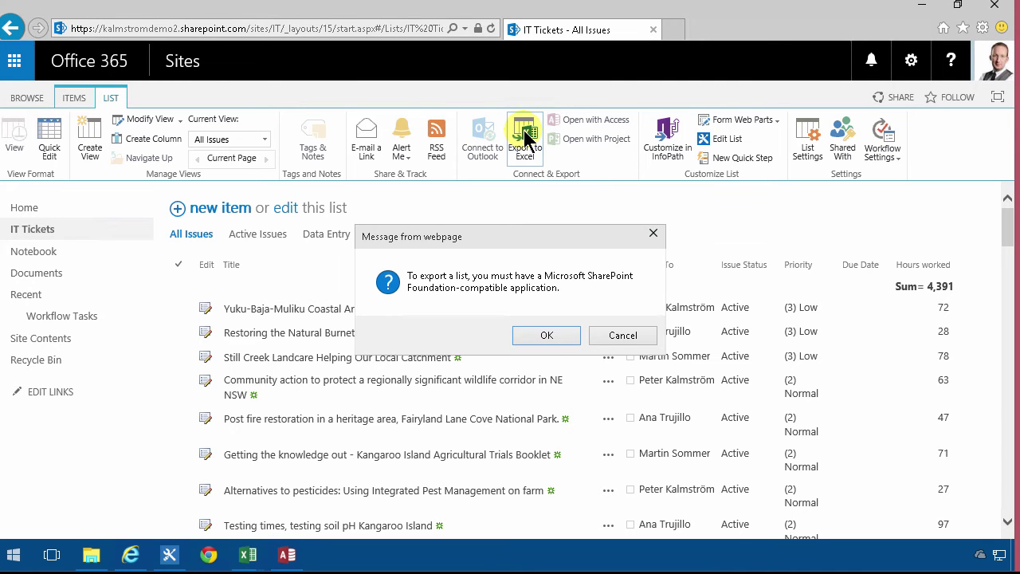
left_click(558, 335)
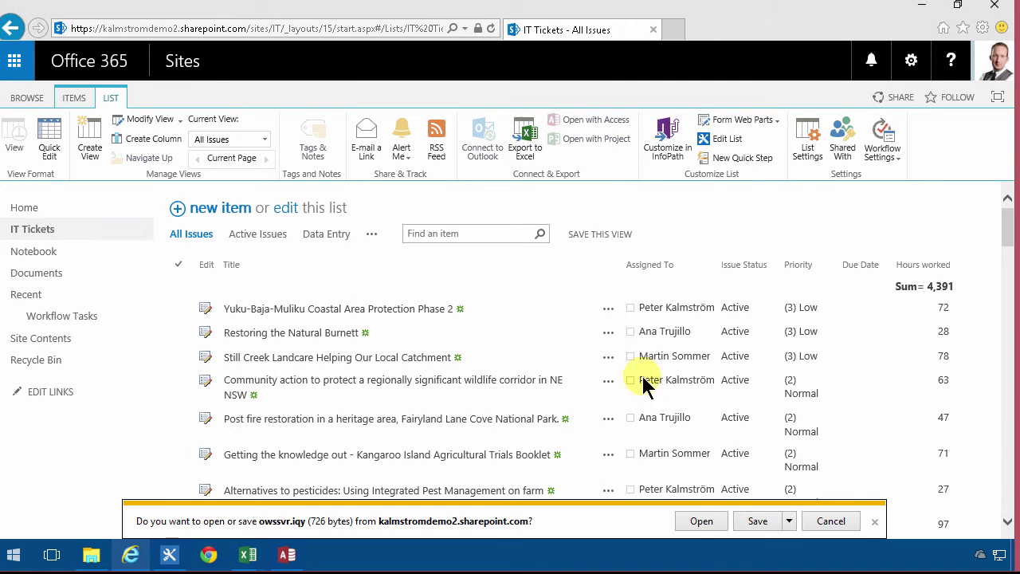
left_click(700, 520)
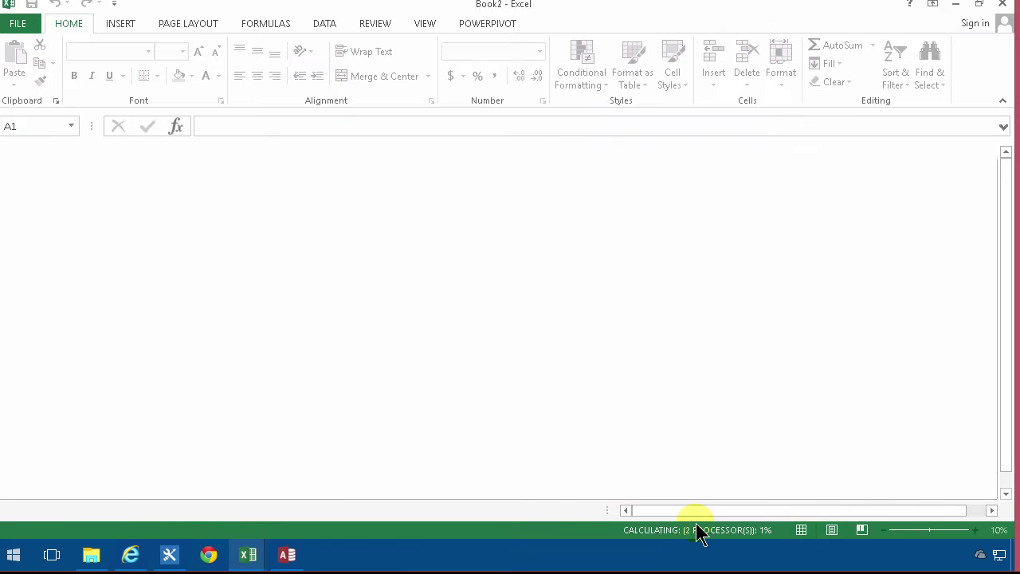
left_click(546, 333)
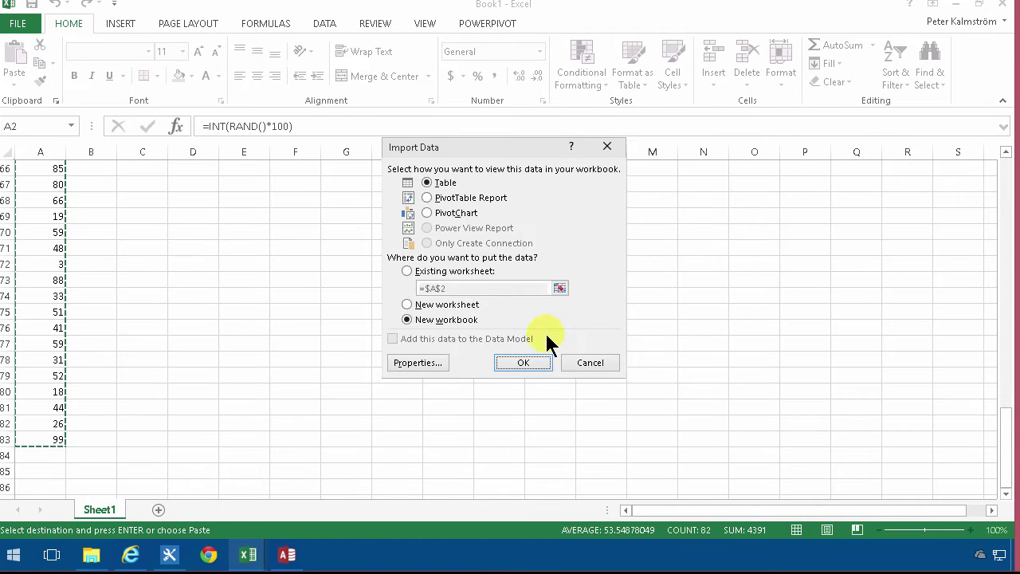
left_click(522, 362)
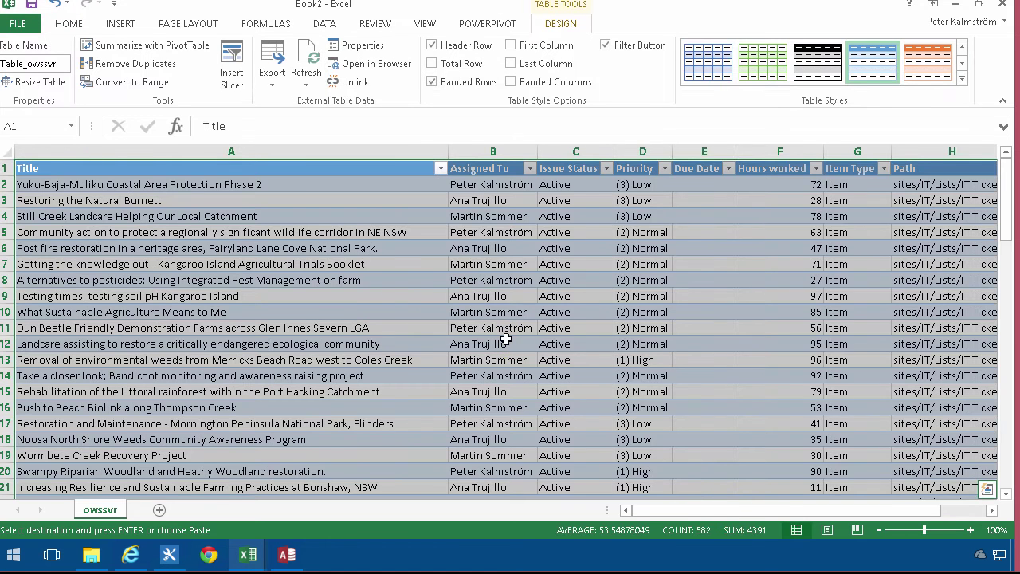
left_click(506, 341)
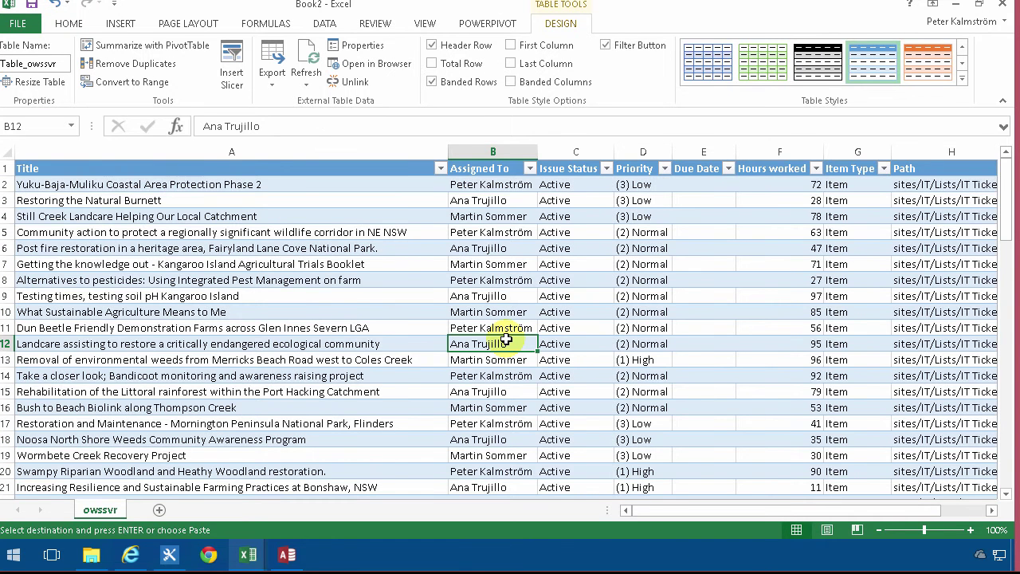
left_click(326, 250)
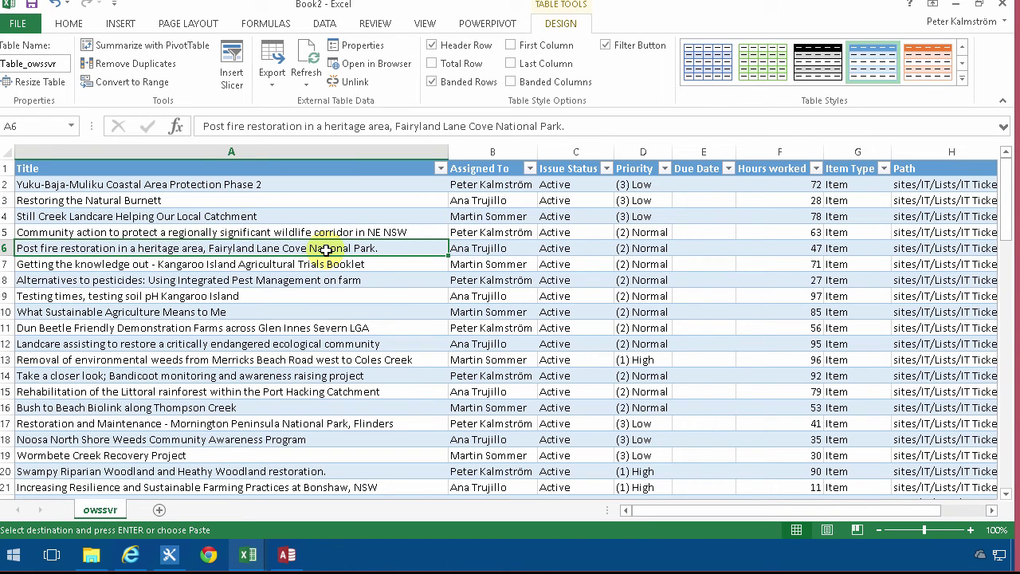
left_click(477, 269)
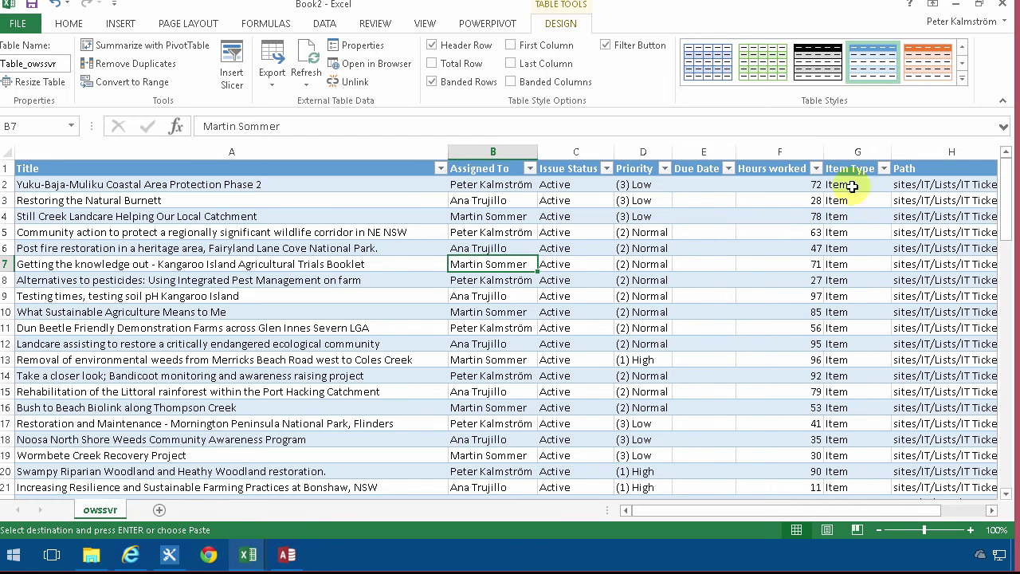
- Hide the Item Type and Path columns (G and H) of the imported table
left_click_drag(845, 167, 925, 167)
left_click_drag(861, 148, 916, 146)
right_click(916, 147)
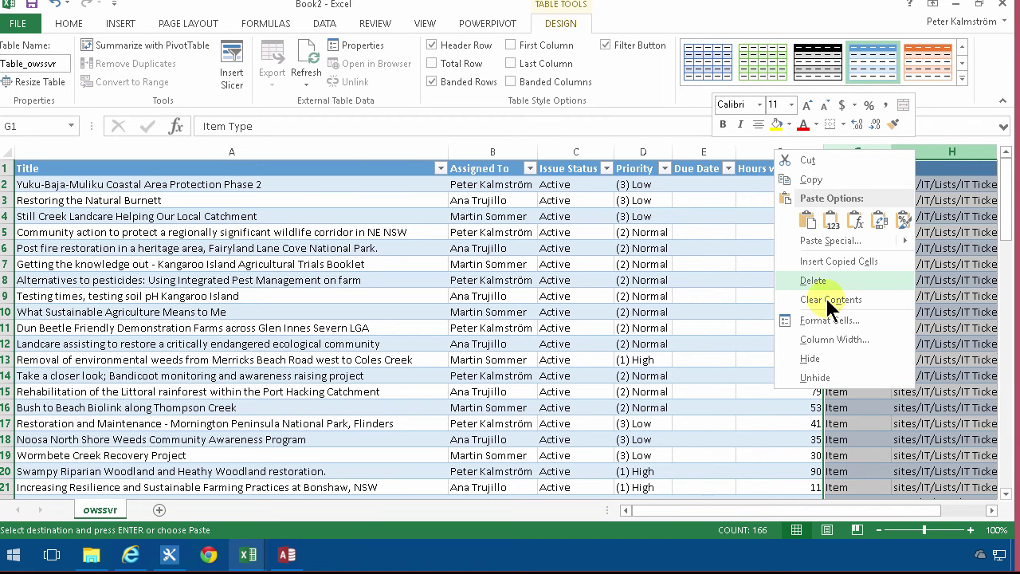
left_click(821, 361)
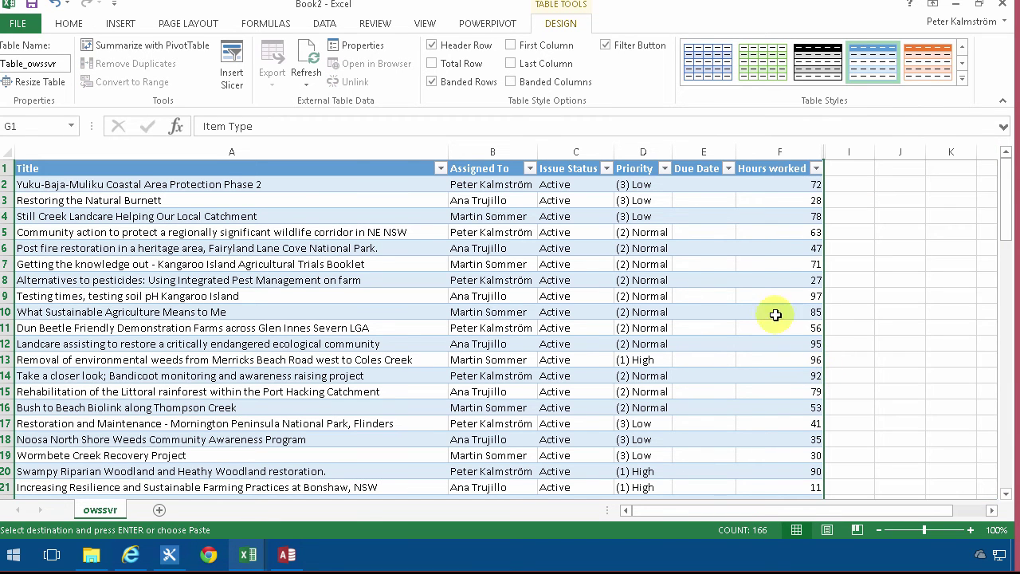
left_click(741, 280)
- Refresh the imported table's data from the SharePoint list
left_click(180, 186)
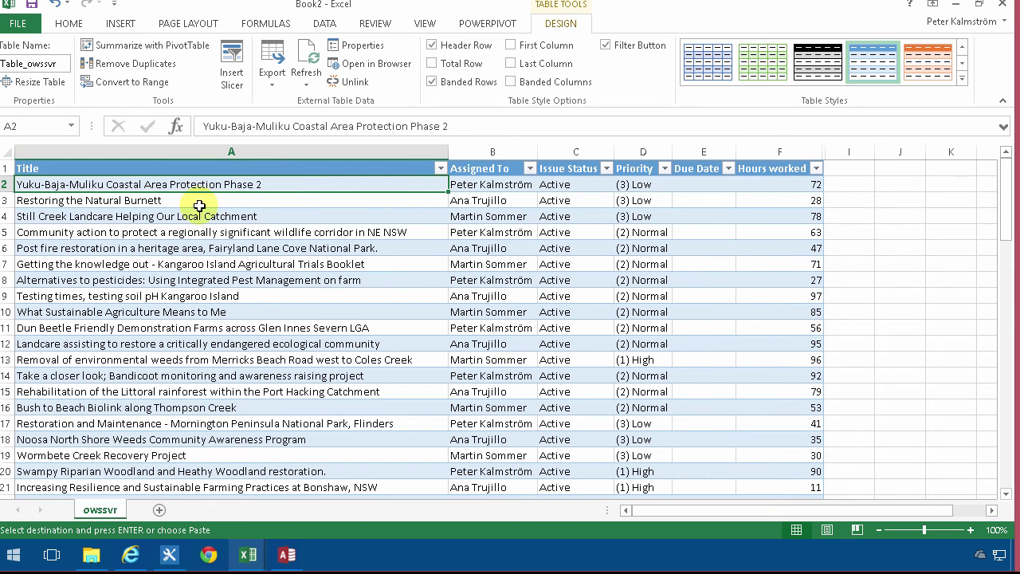
left_click(496, 201)
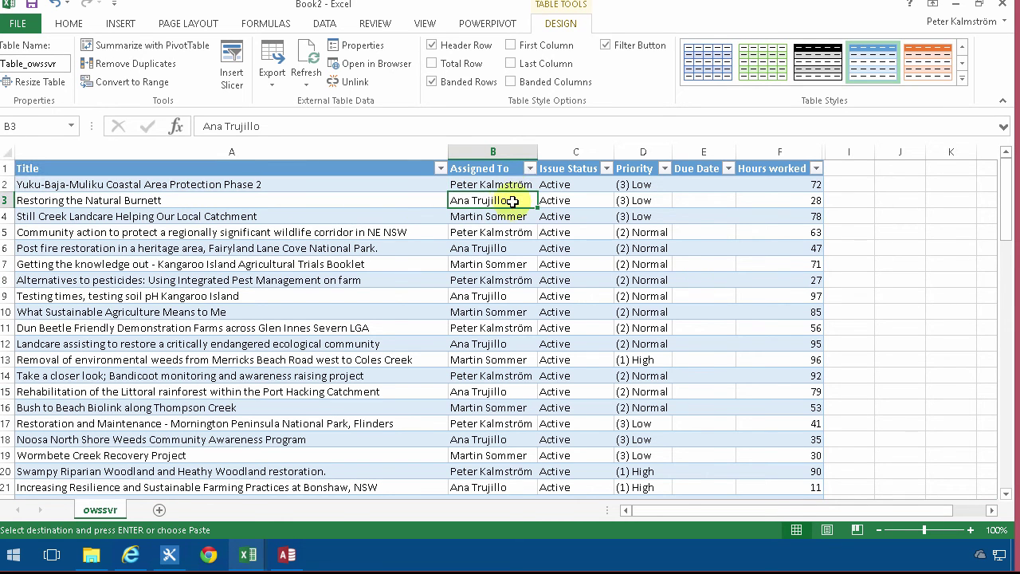
left_click(505, 185)
left_click_drag(538, 193, 520, 205)
left_click(308, 78)
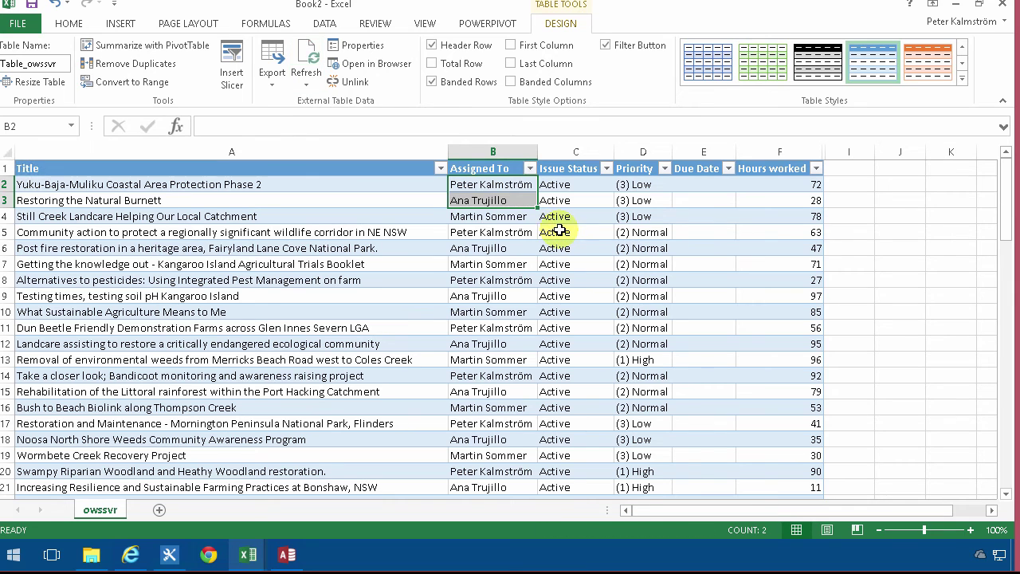
left_click(488, 216)
left_click(494, 196)
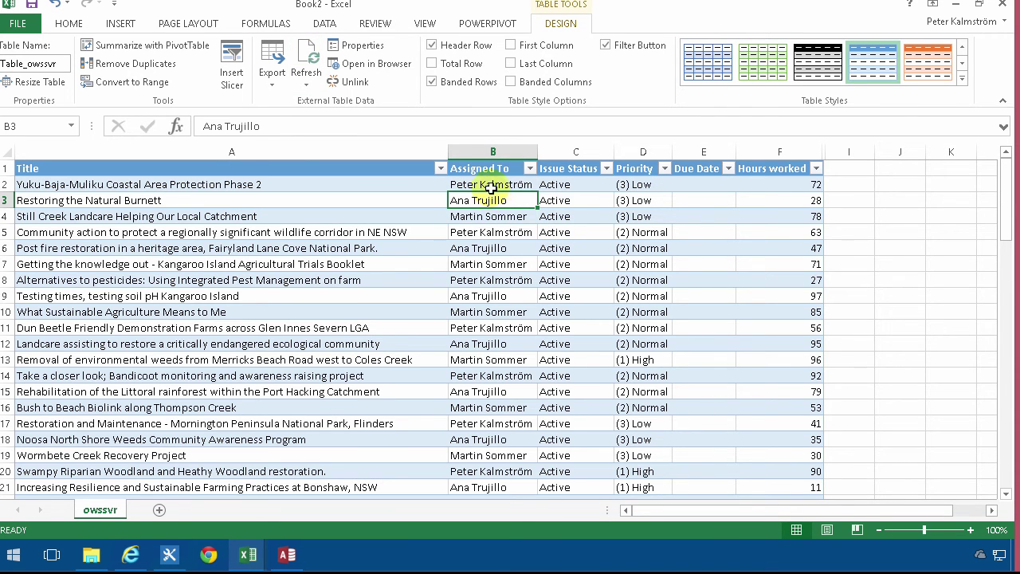
left_click(492, 186)
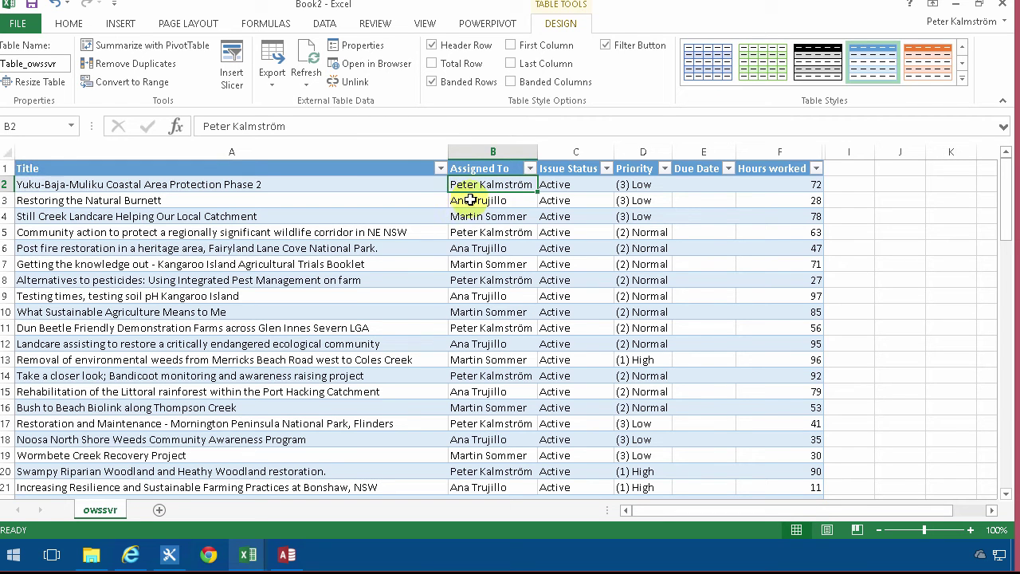
left_click(480, 202)
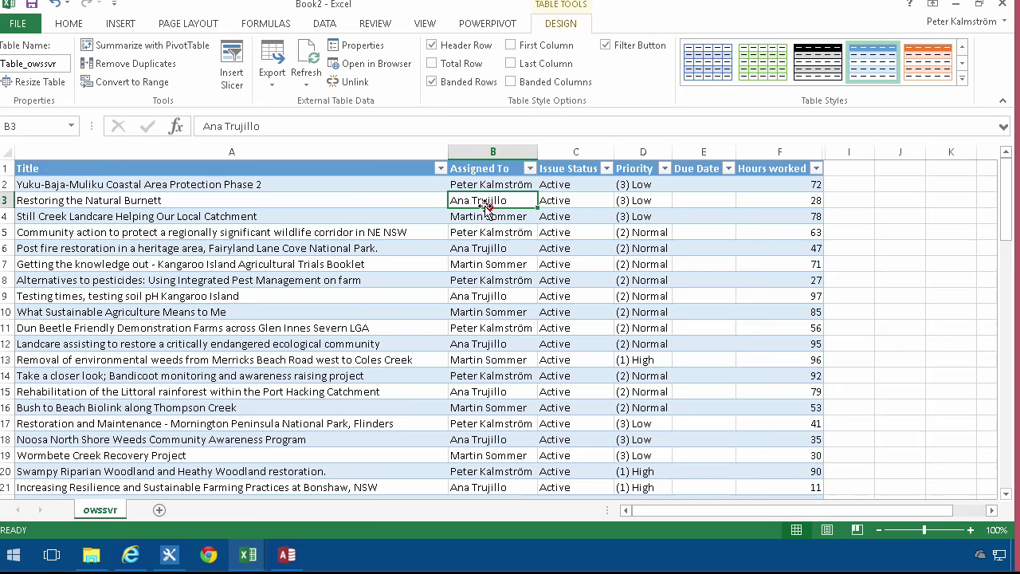
- Apply Data Bars conditional formatting to all the Hours worked values from F2 to the end of the column
left_click(789, 183)
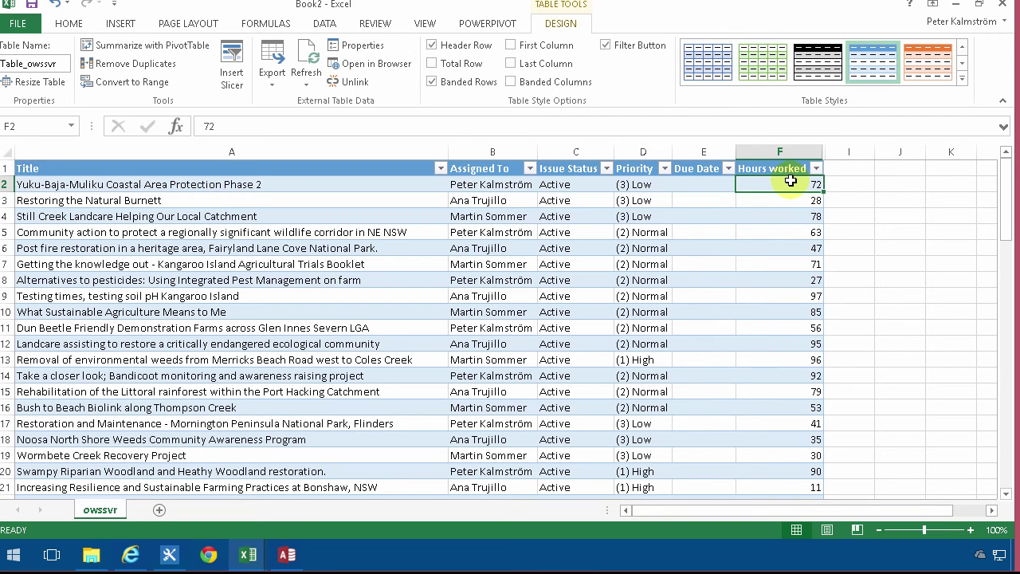
key("ctrl+shift+Down")
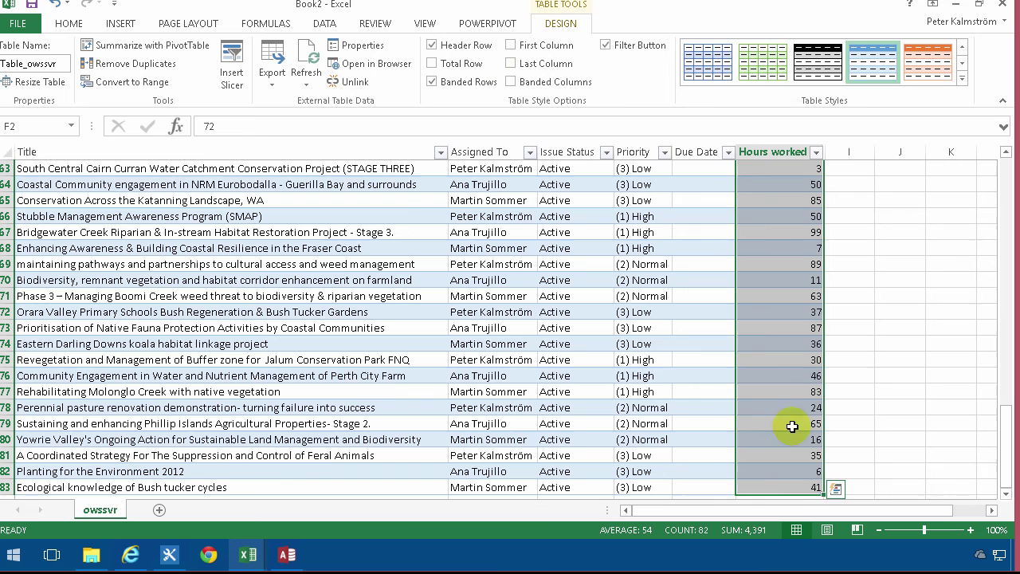
left_click(835, 491)
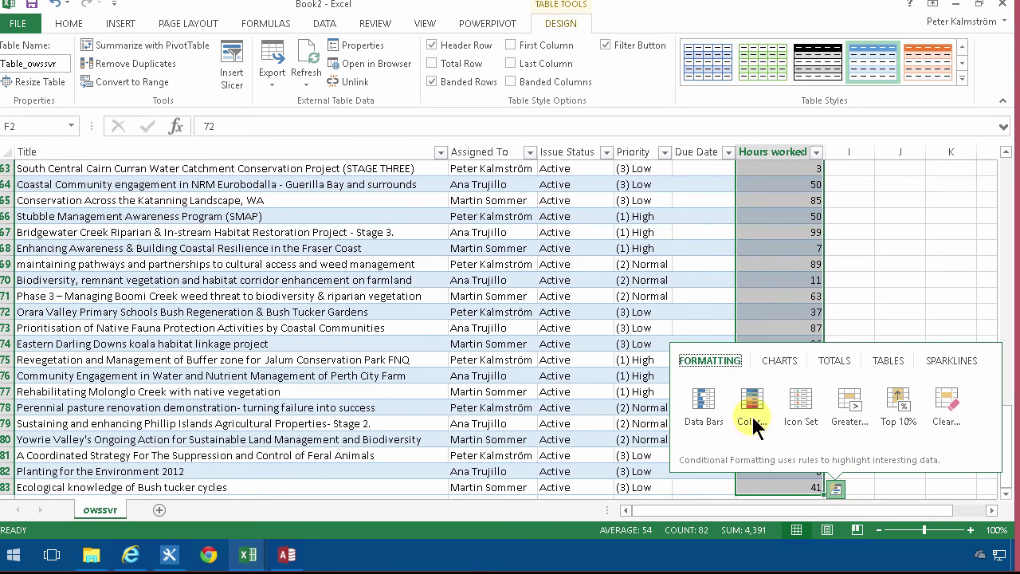
left_click(704, 403)
left_click(857, 389)
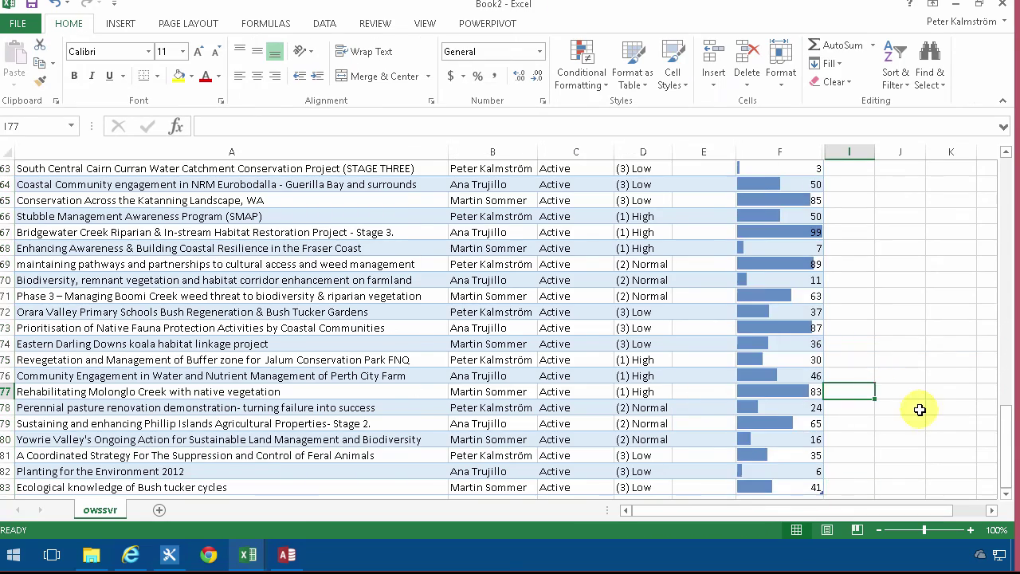
scroll(917, 403, "up", 9)
scroll(916, 399, "up", 12)
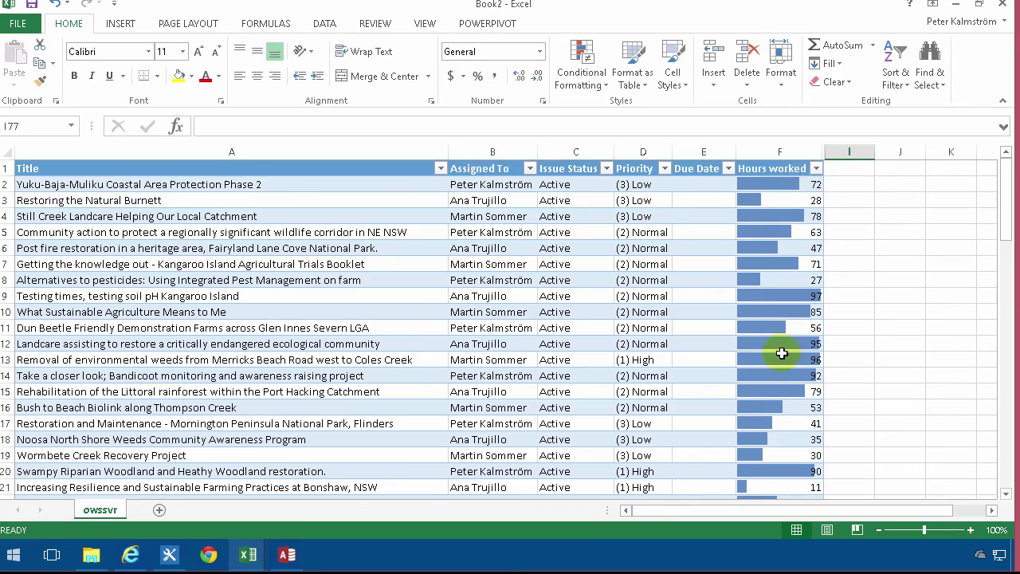
scroll(792, 399, "down", 10)
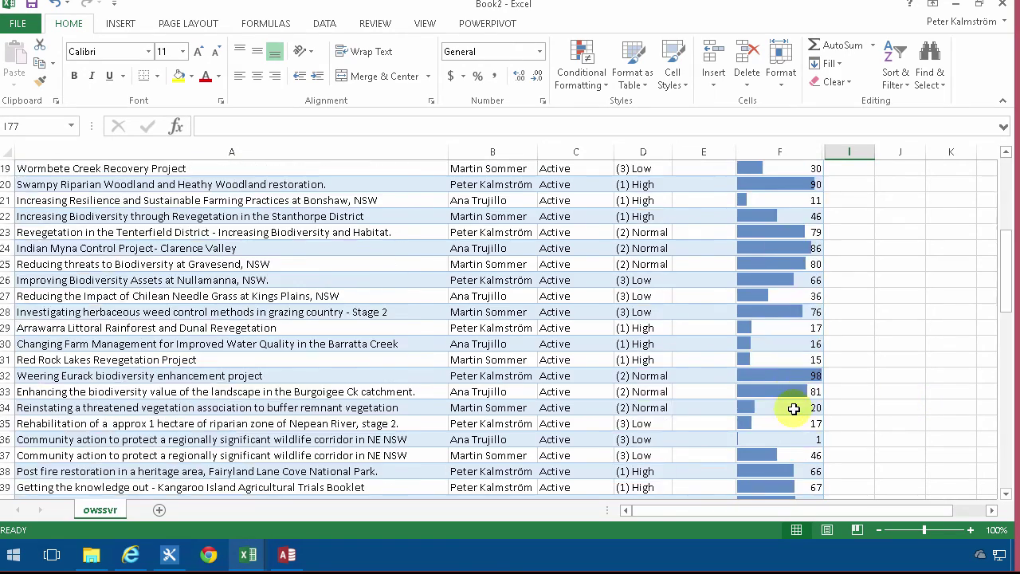
scroll(794, 409, "down", 5)
scroll(794, 409, "up", 7)
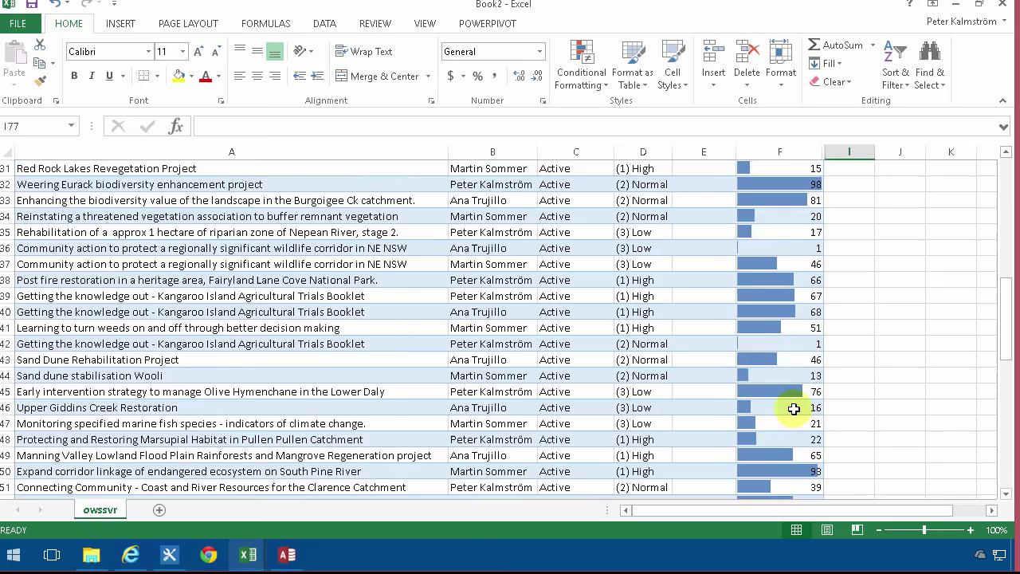
scroll(794, 409, "up", 8)
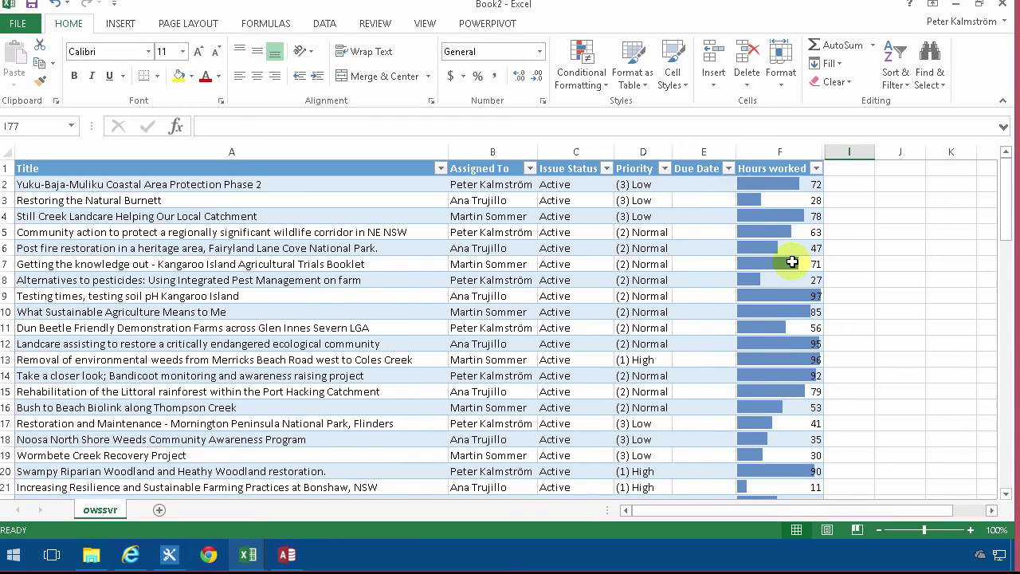
- Switch to the SharePoint ticket "Yuku-Baja-Muliku Coastal Area Protection Phase 2", set its Hours worked to 1000 and save the item
left_click(130, 555)
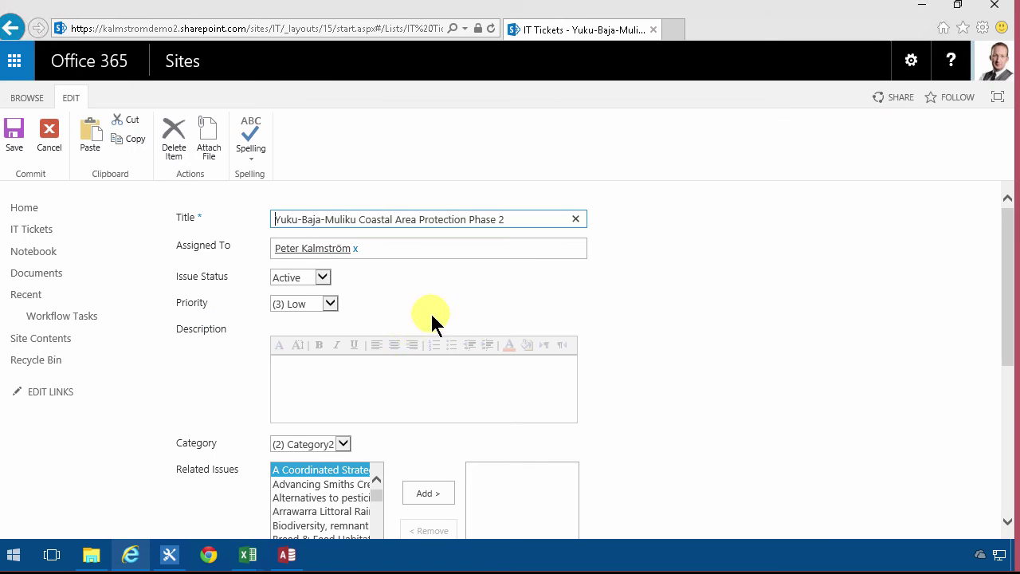
scroll(362, 411, "down", 5)
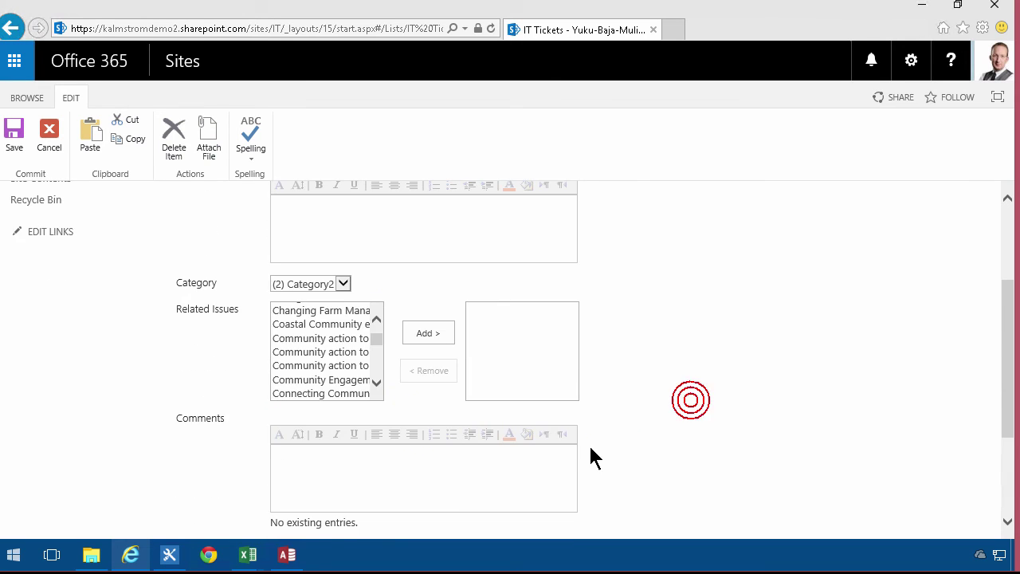
scroll(591, 457, "down", 5)
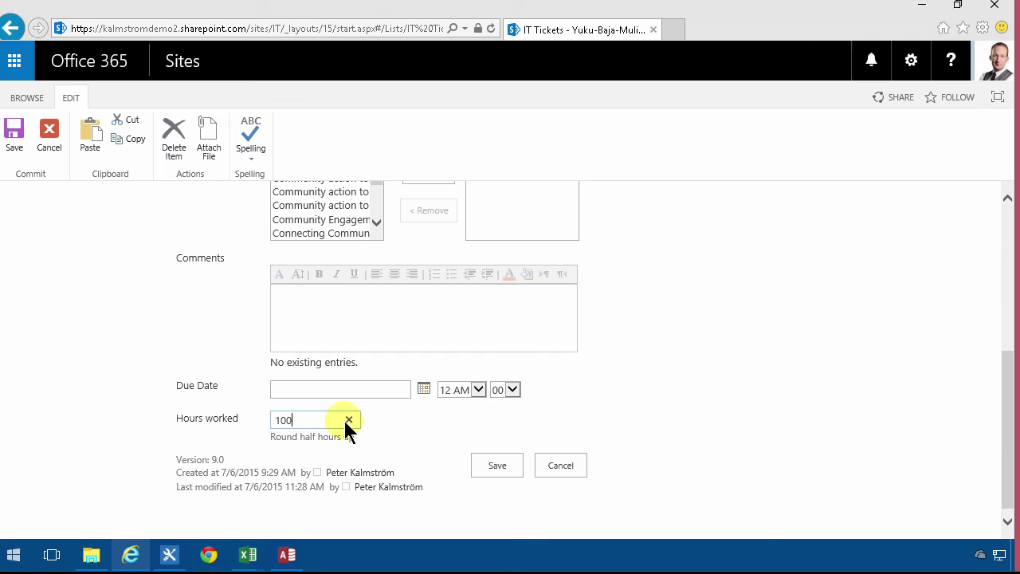
type("0")
left_click(496, 469)
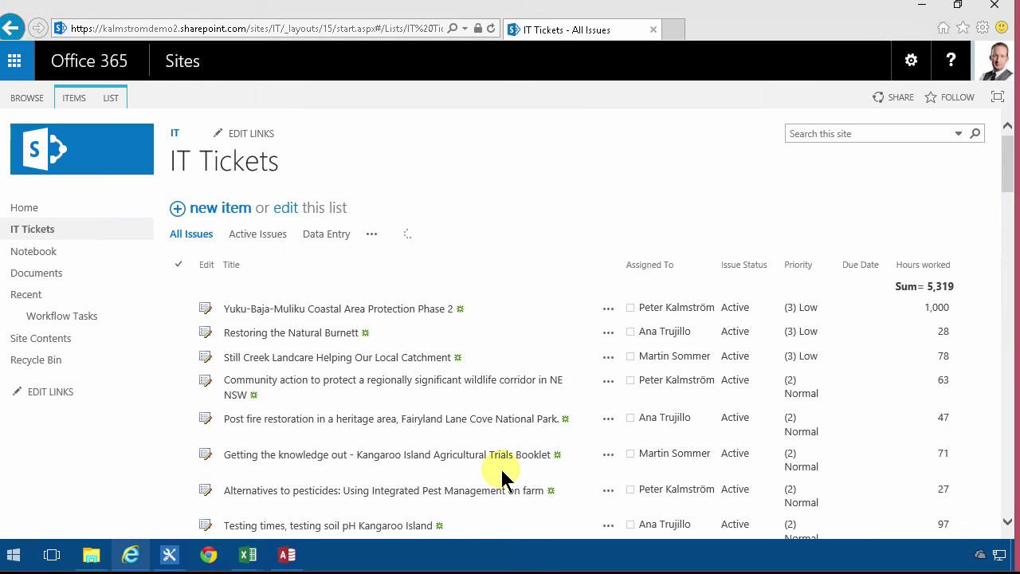
- Switch to the Book2 workbook in Excel, refresh the imported table from the SharePoint list and select the first Hours worked value
left_click(248, 555)
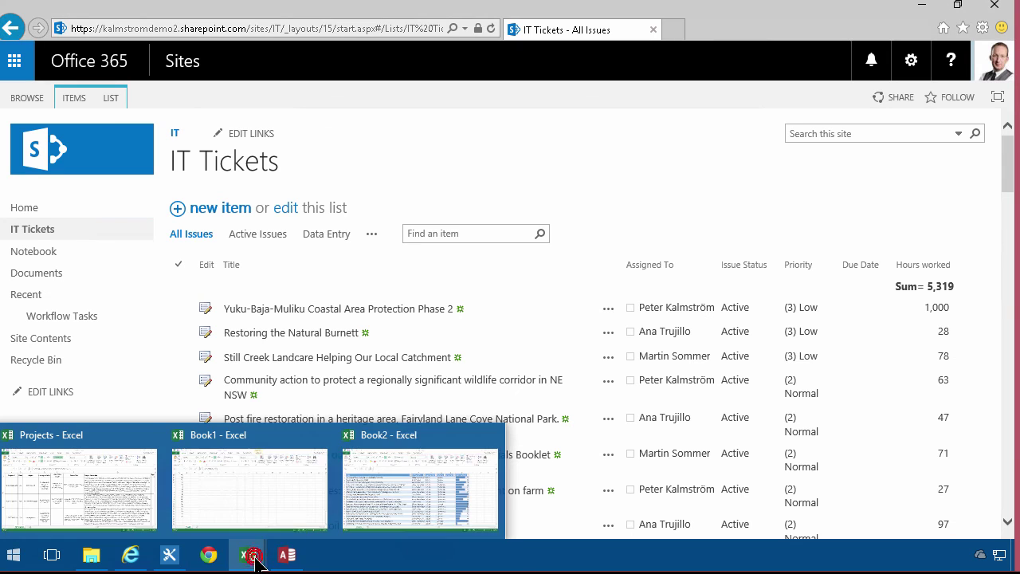
left_click(399, 490)
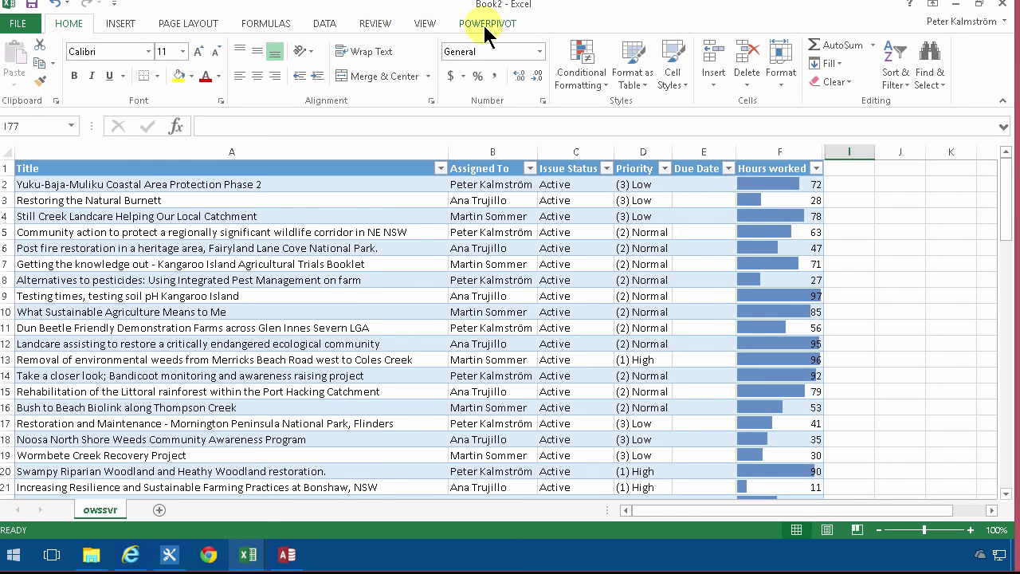
left_click(365, 310)
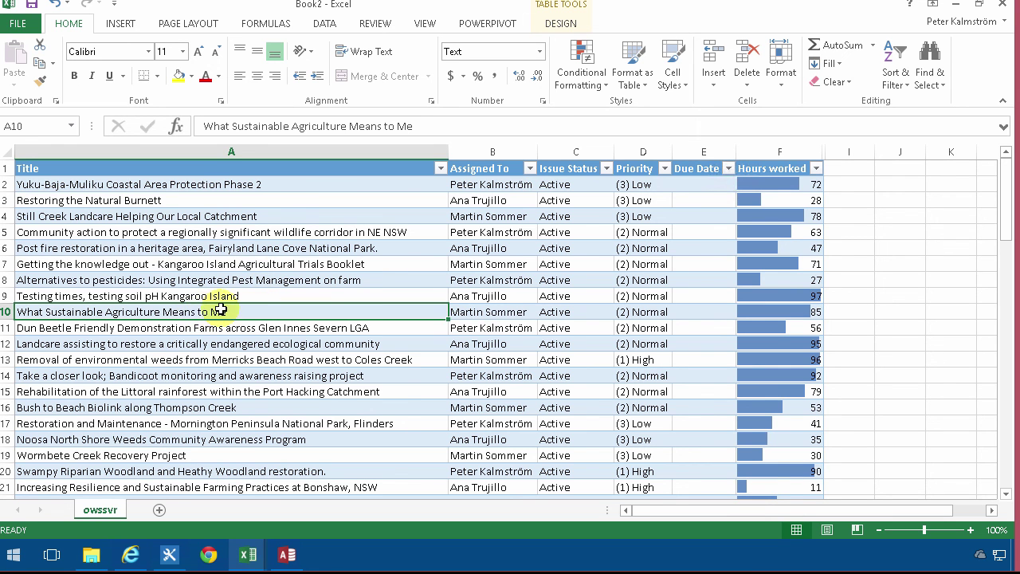
left_click(560, 24)
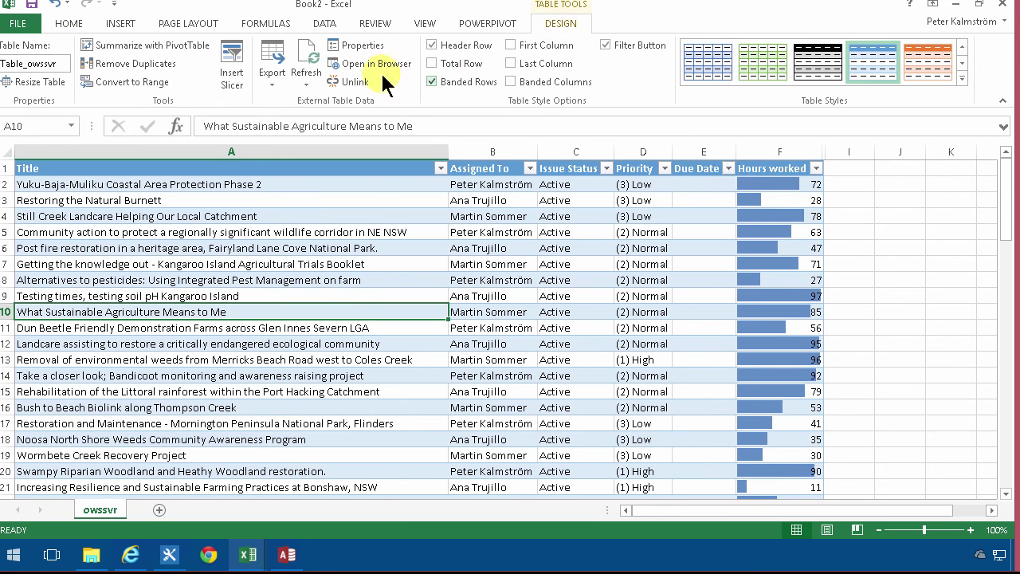
left_click(306, 57)
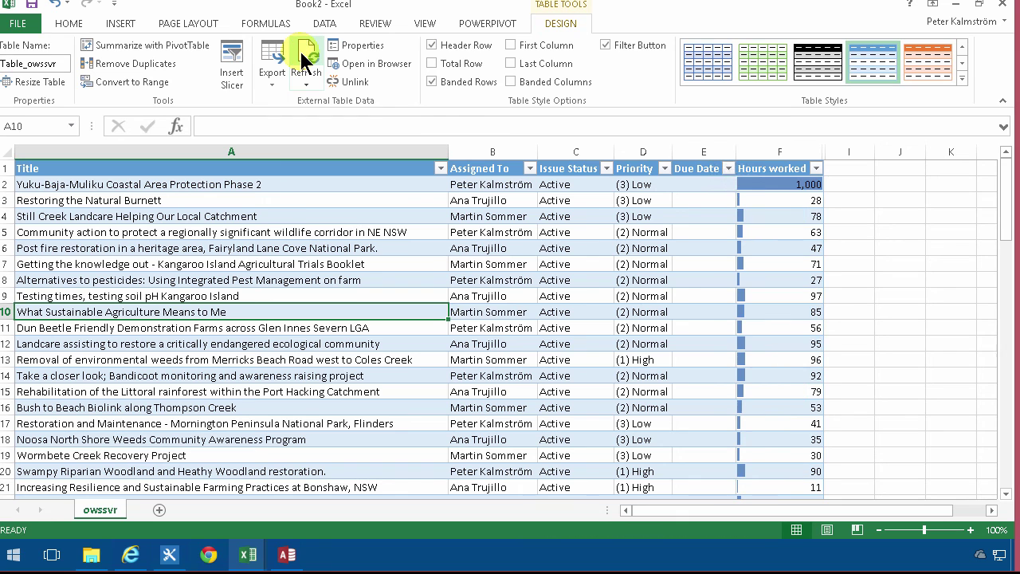
left_click(761, 188)
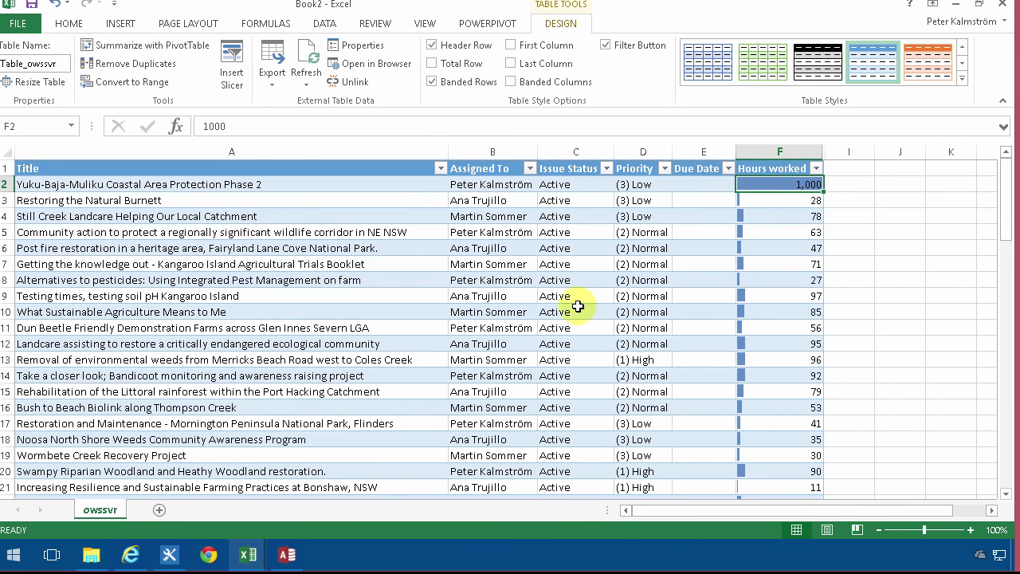
- Return to the SharePoint IT Tickets list, set the Hours worked of "Yuku-Baja-Muliku Coastal Area Protection Phase 2" to 72 and save the item
left_click(131, 559)
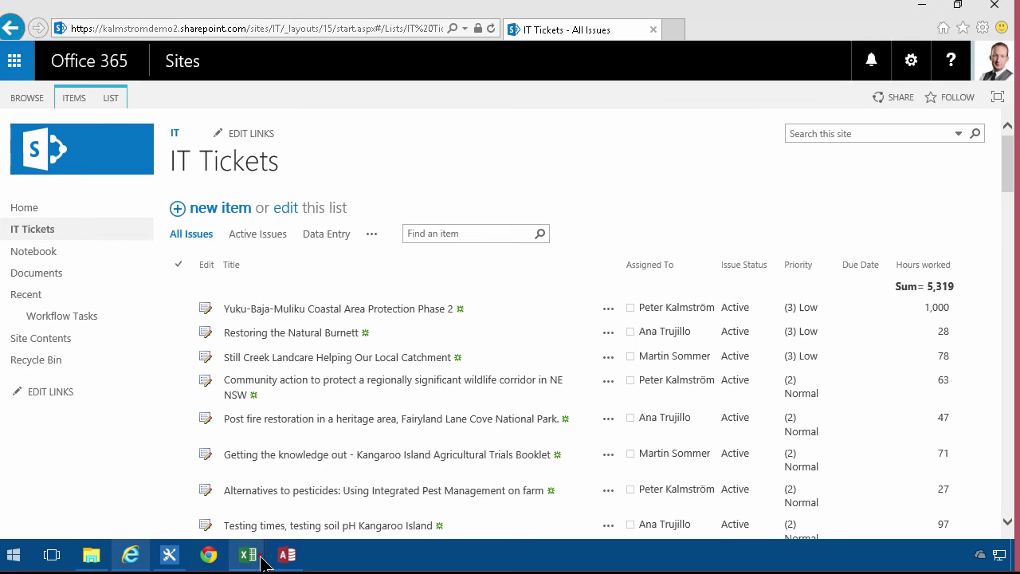
left_click(205, 310)
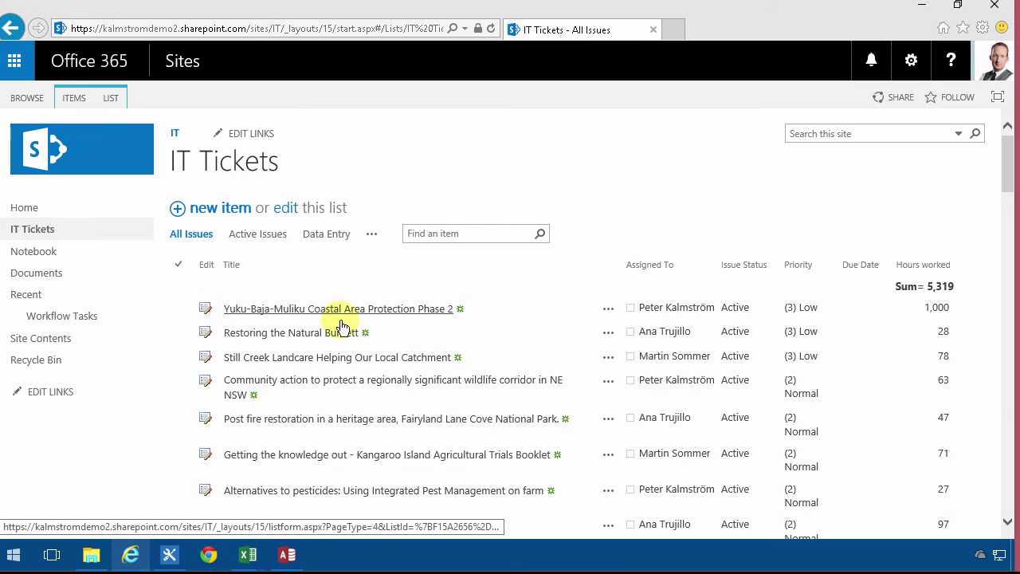
scroll(562, 367, "down", 2)
scroll(478, 439, "down", 2)
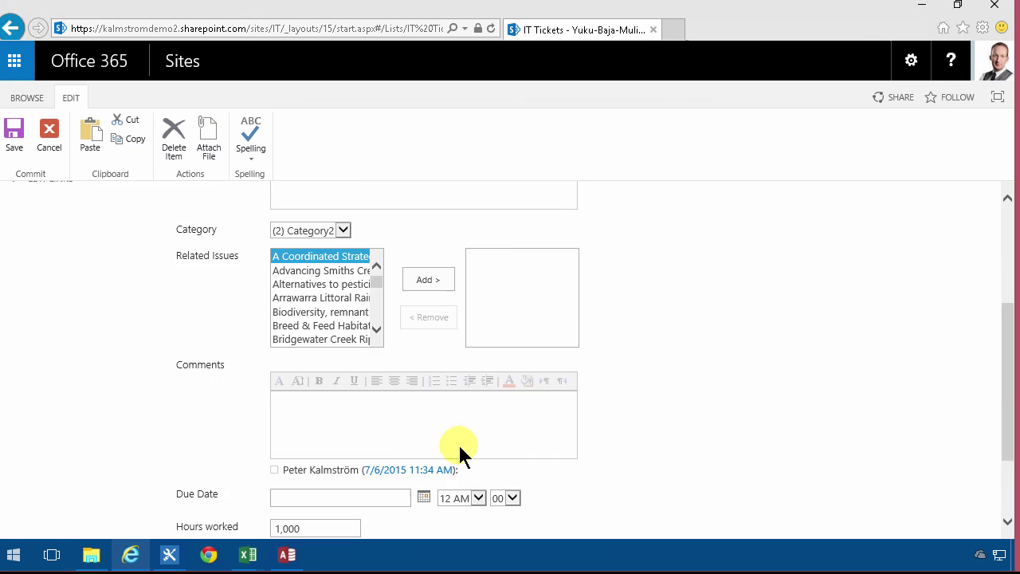
left_click(296, 475)
left_click_drag(323, 478, 342, 473)
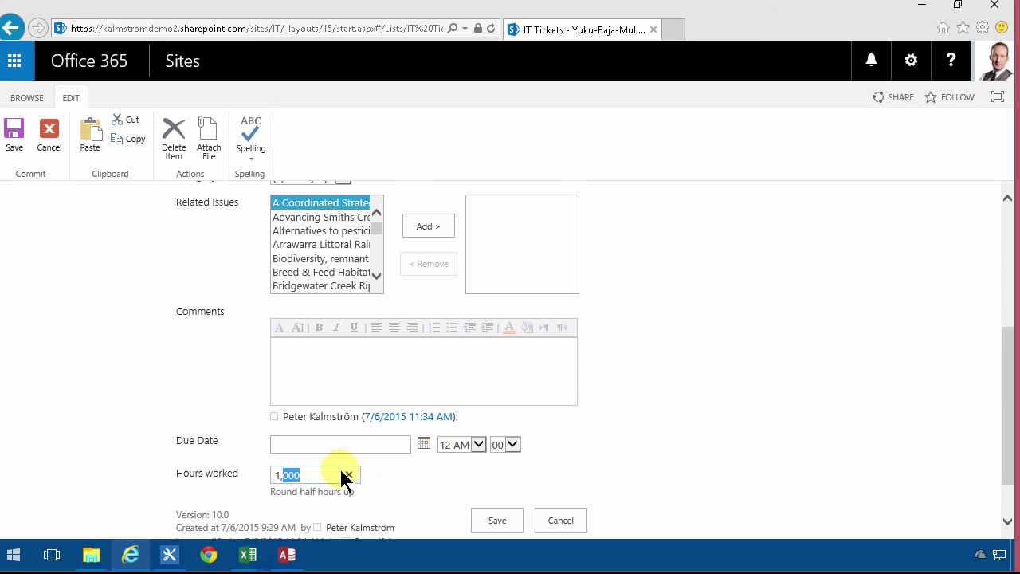
left_click(349, 474)
type("72")
left_click(499, 523)
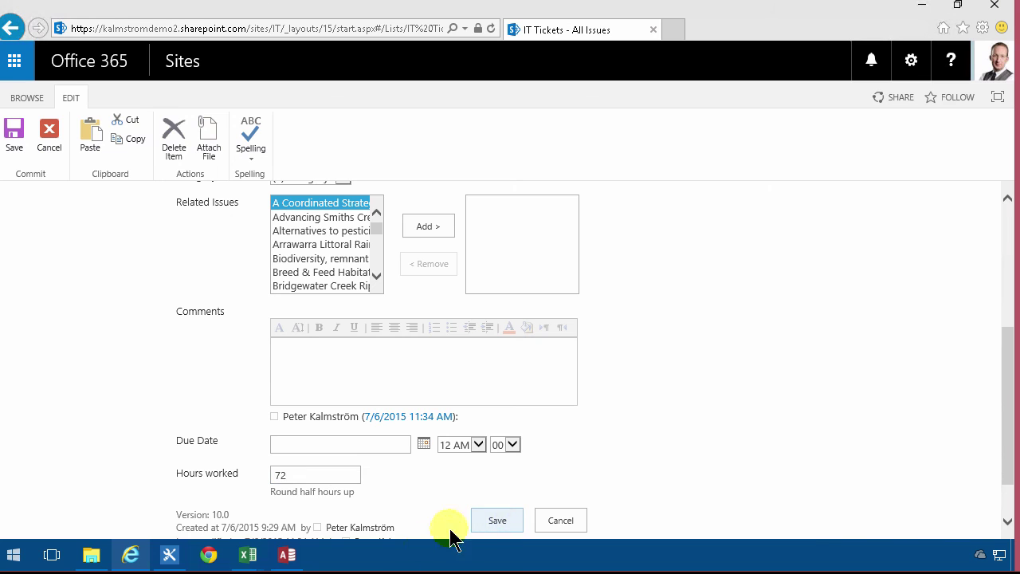